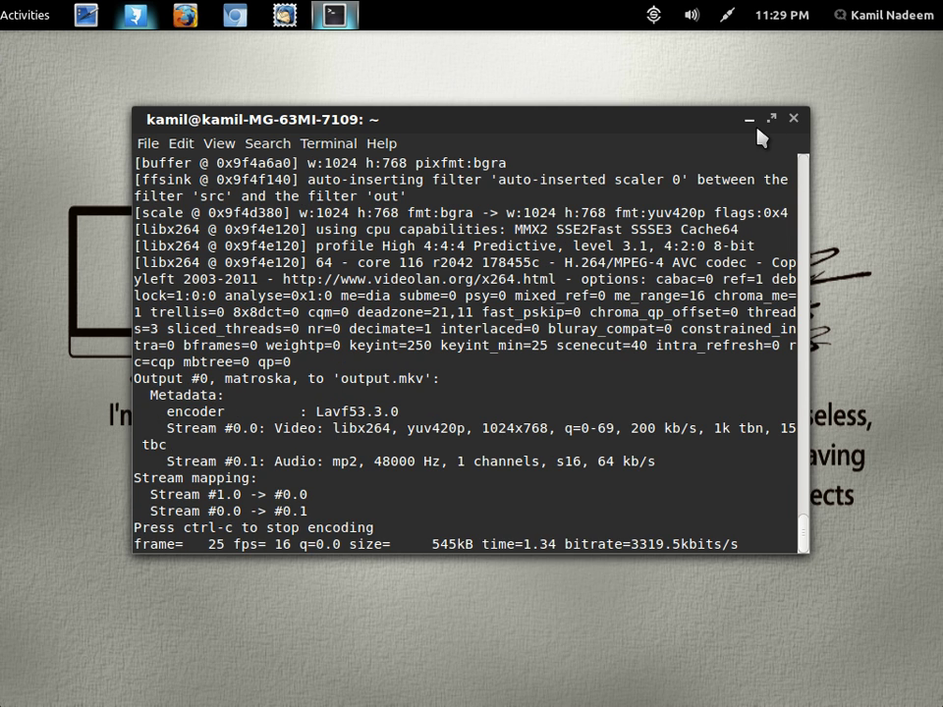
# Step: Minimize the terminal, launch Empathy from the launcher search, and open its status list
pyautogui.click(750, 120)
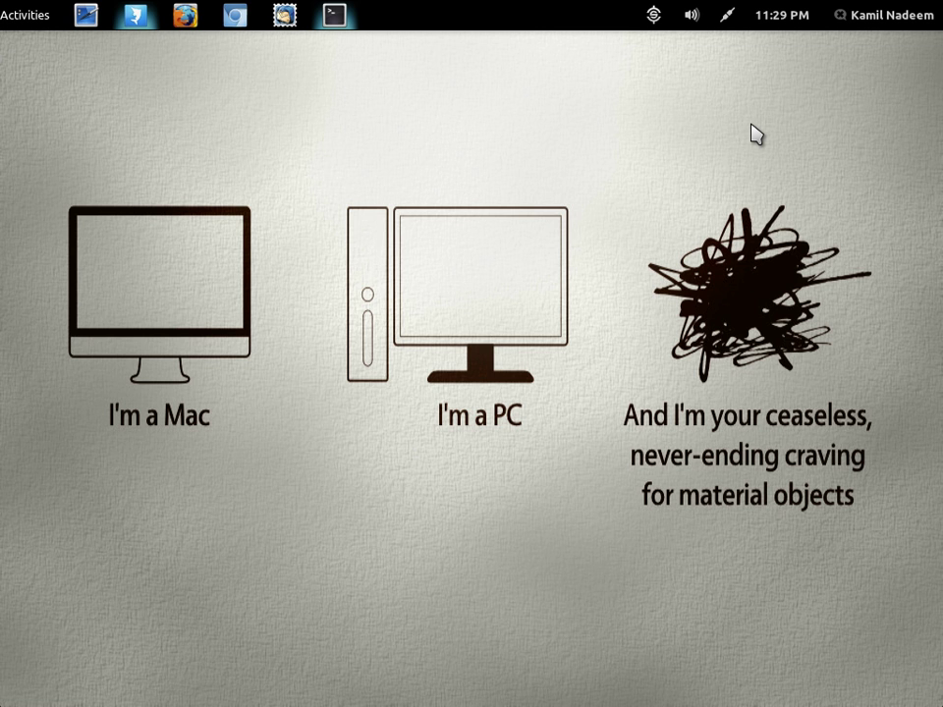
pyautogui.hotkey('ctrl', 'space')
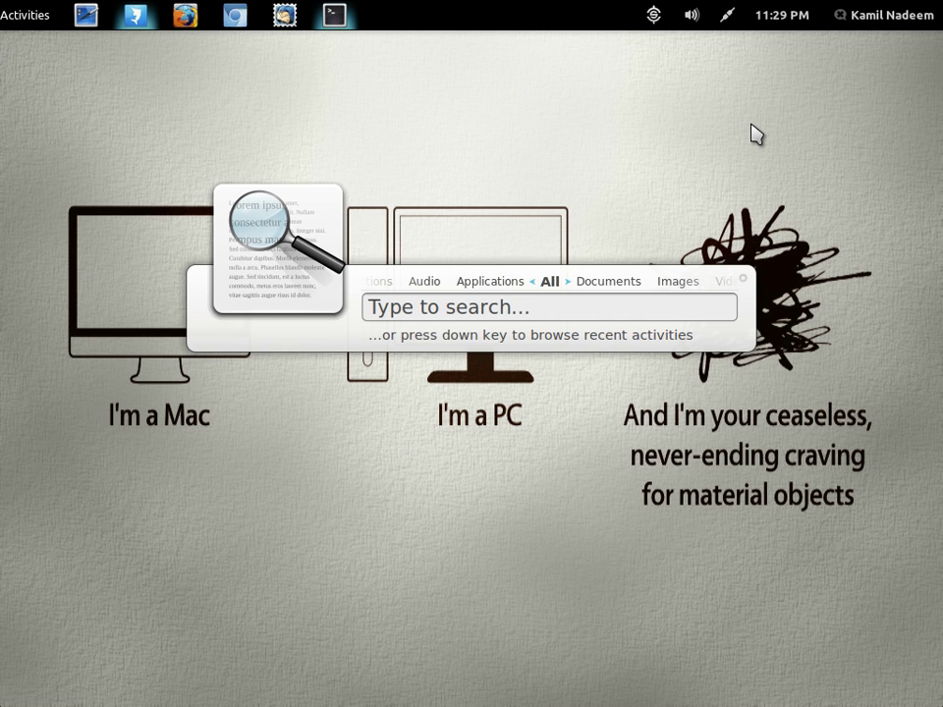
pyautogui.write('Empathy')
pyautogui.press('Return')
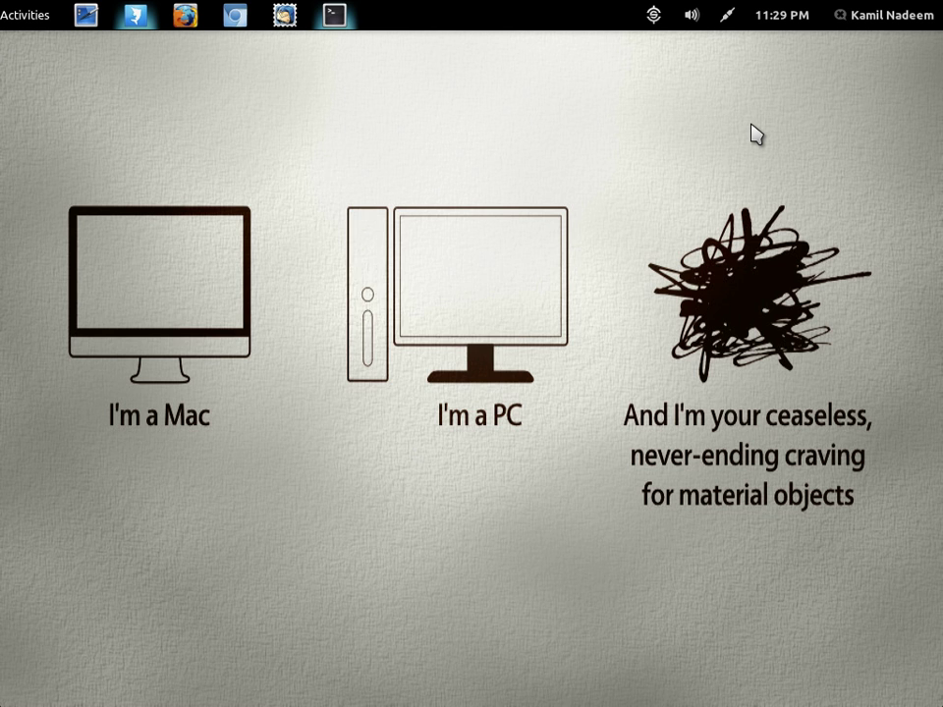
pyautogui.click(506, 218)
# Step: Set status to Available, open a chat with the second contact, and clear its history
pyautogui.click(475, 237)
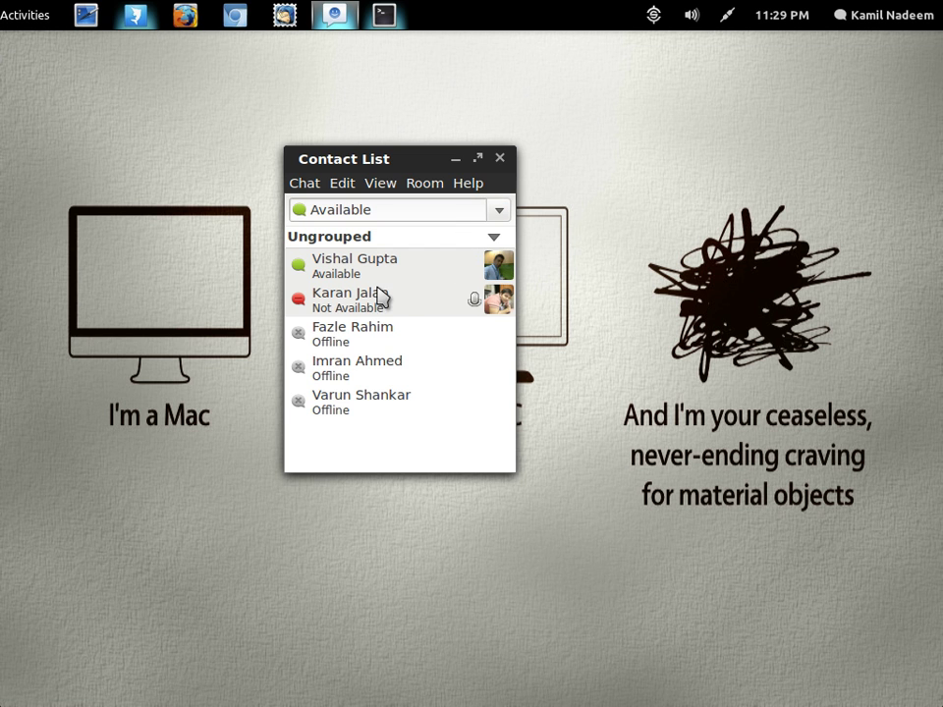
pyautogui.click(358, 312)
pyautogui.doubleClick(358, 313)
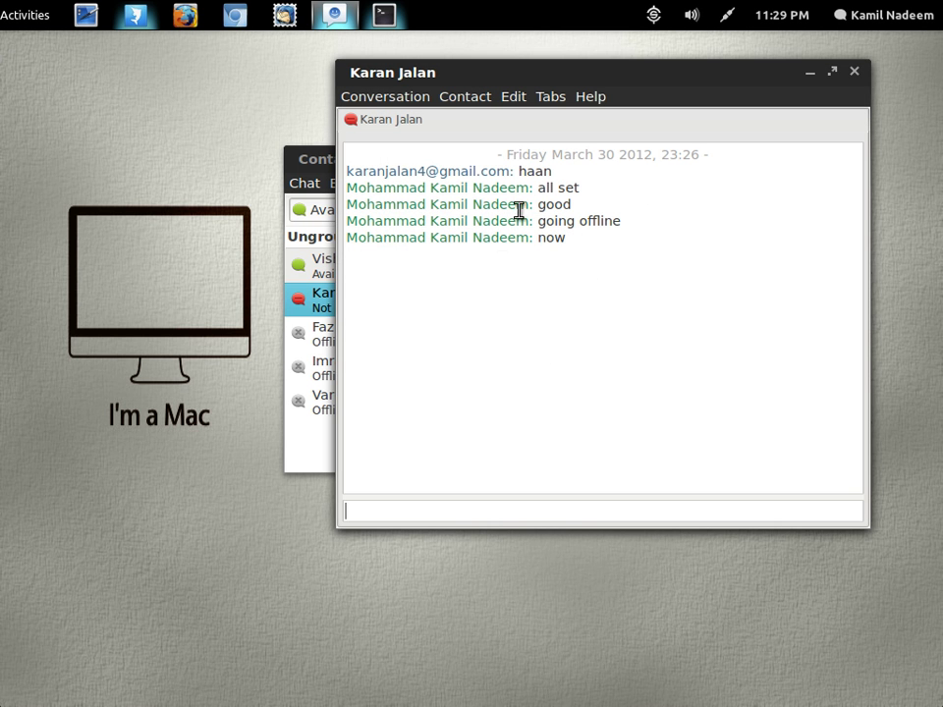
pyautogui.rightClick(448, 437)
pyautogui.click(484, 613)
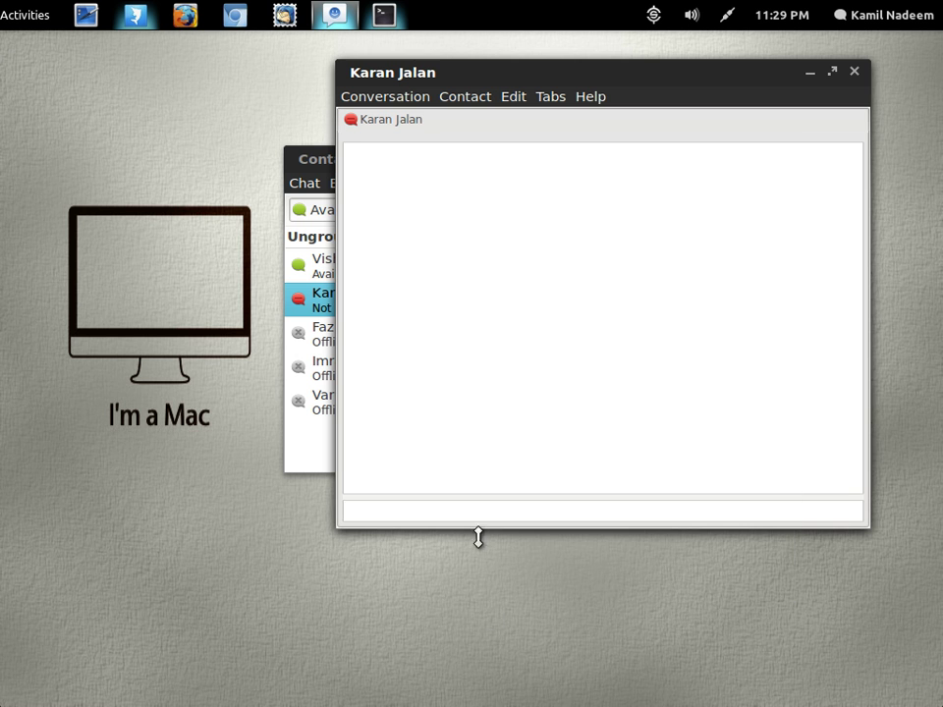
# Step: Send 'Hi', minimize the contact list, then send 'Whats Up?'
pyautogui.write('Hi')
pyautogui.press('Return')
pyautogui.moveTo(295, 159); pyautogui.dragTo(249, 160)
pyautogui.click(409, 158)
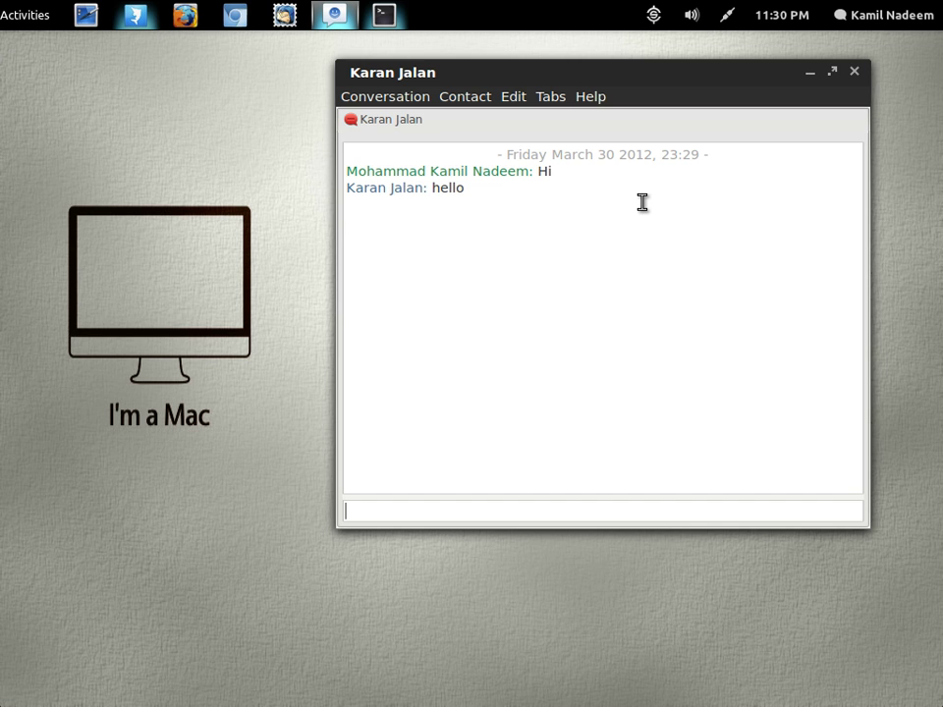
pyautogui.write('What')
pyautogui.write('s Up?')
pyautogui.press('Return')
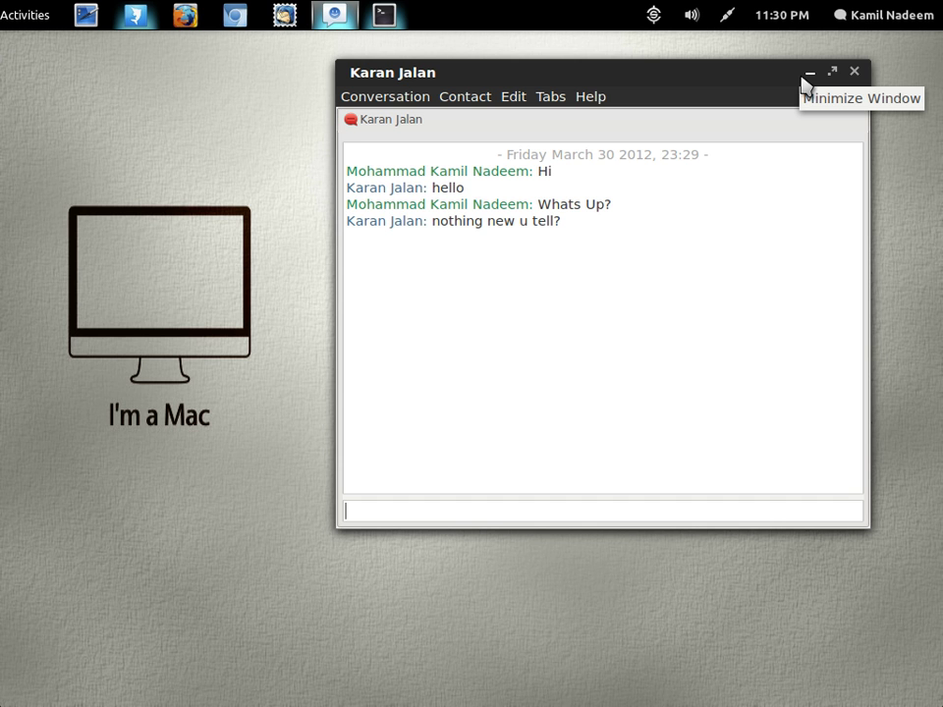
# Step: Minimize the conversation window and reply 'hows business?' from the message notification
pyautogui.click(804, 77)
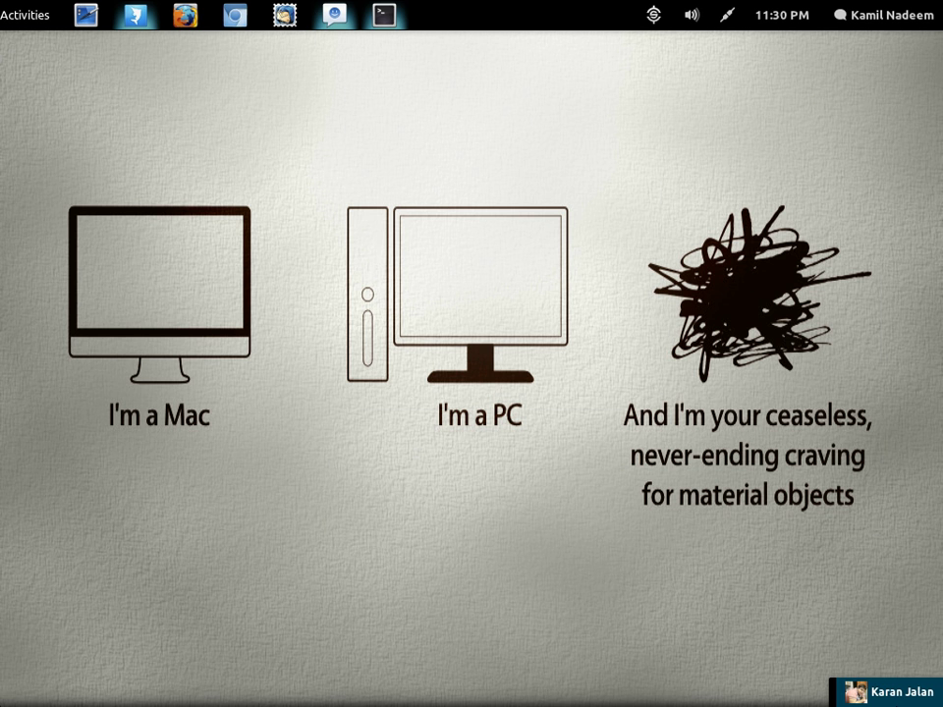
pyautogui.click(874, 693)
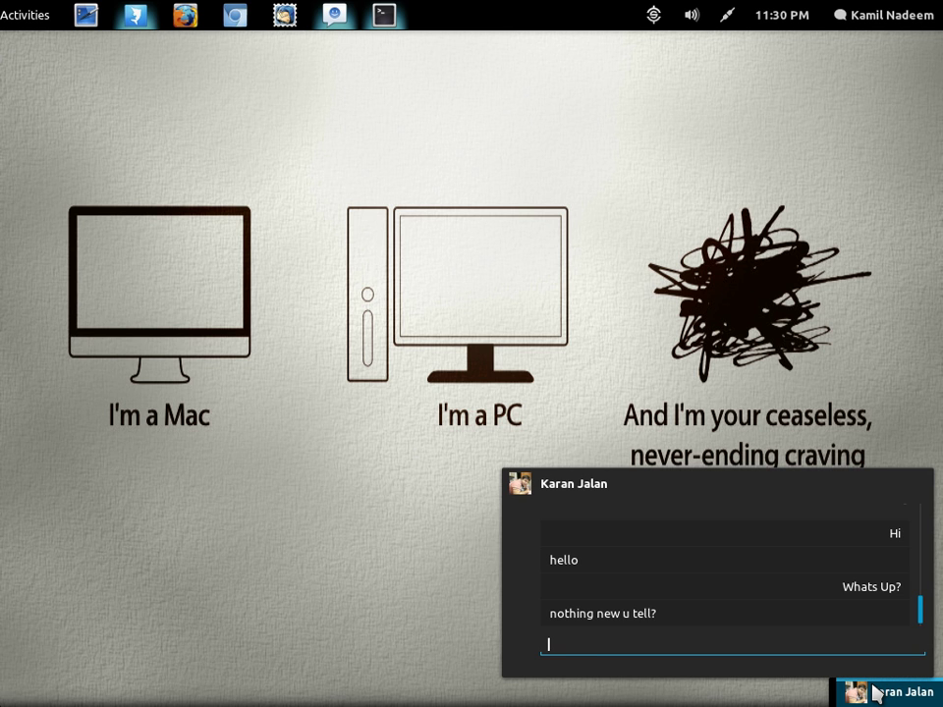
pyautogui.write('hows business?')
pyautogui.press('Return')
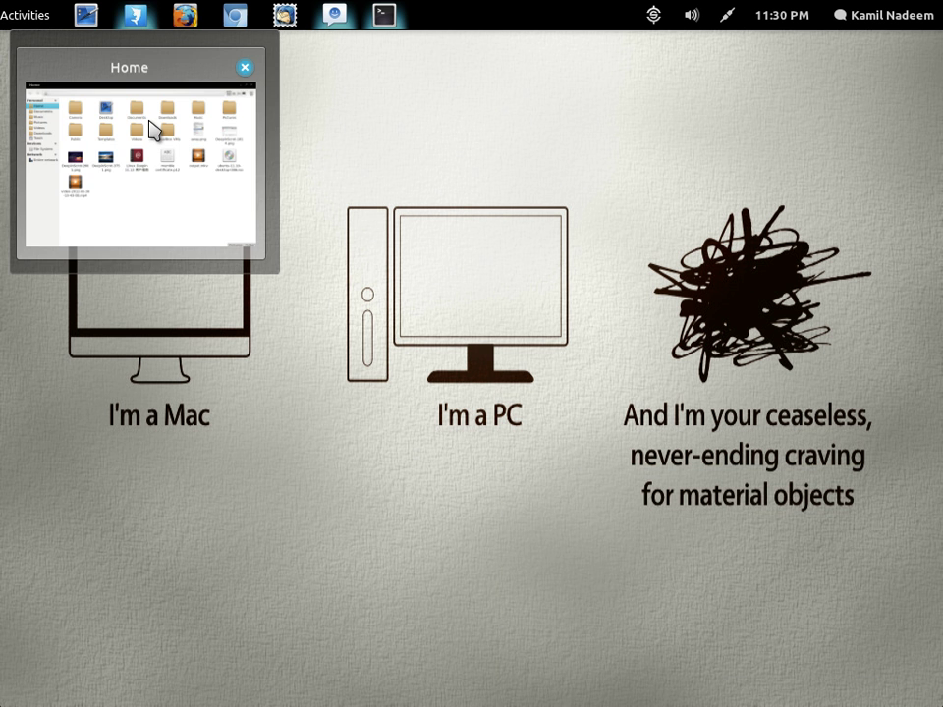
# Step: Move the Ubuntu 11.10 ISO into Downloads, then reply 'Well' and 'and studies?' inline and close the popup
pyautogui.moveTo(137, 15)
pyautogui.click(148, 125)
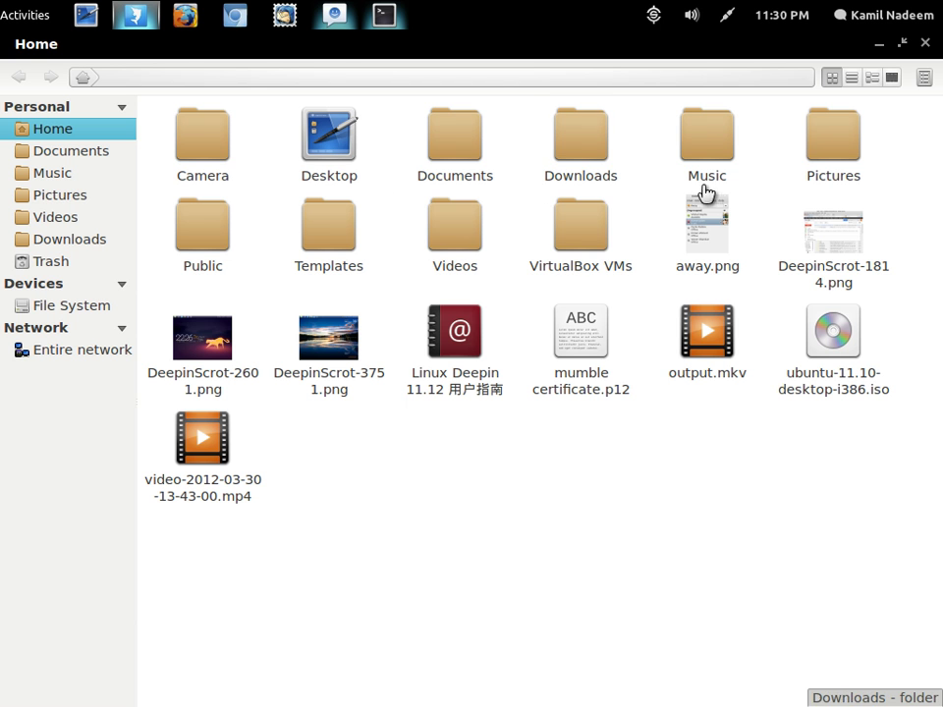
pyautogui.moveTo(837, 352); pyautogui.dragTo(556, 123)
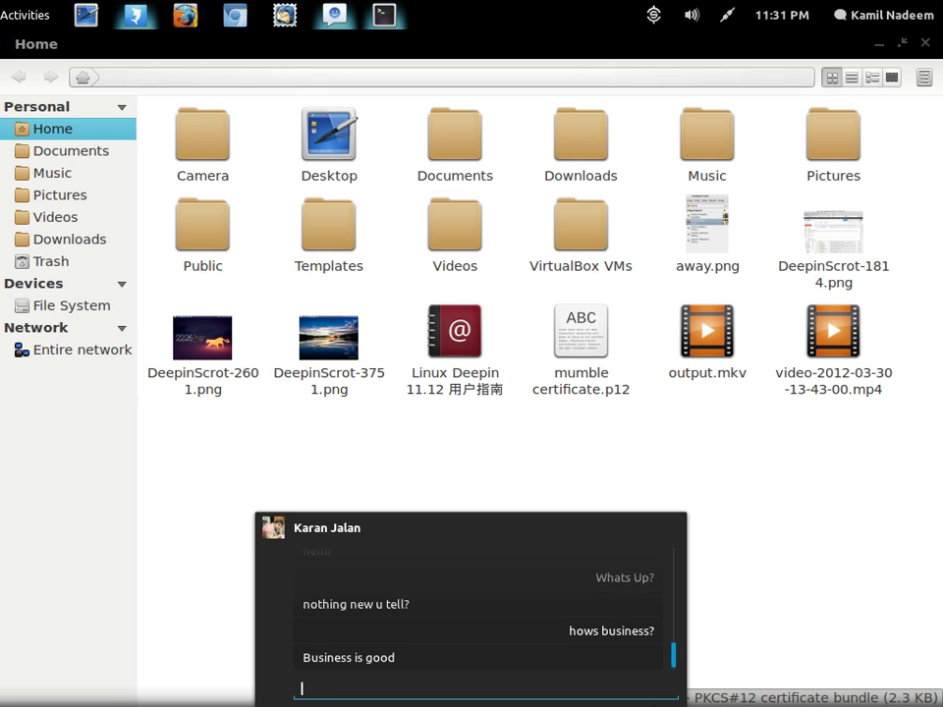
pyautogui.write('Well')
pyautogui.press('Return')
pyautogui.write('and studies')
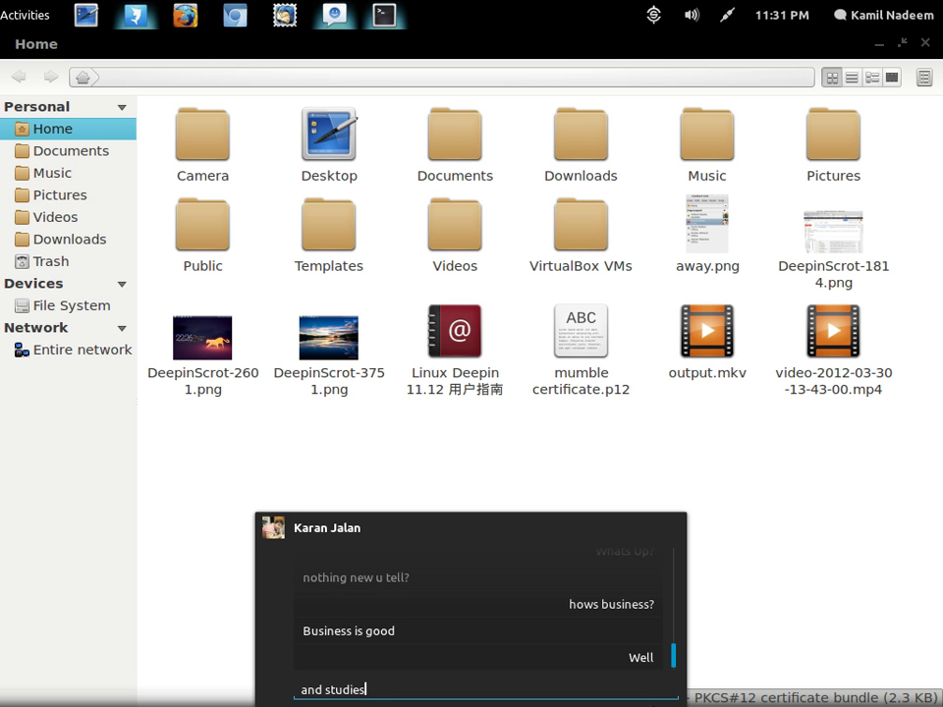
pyautogui.write('?')
pyautogui.press('Return')
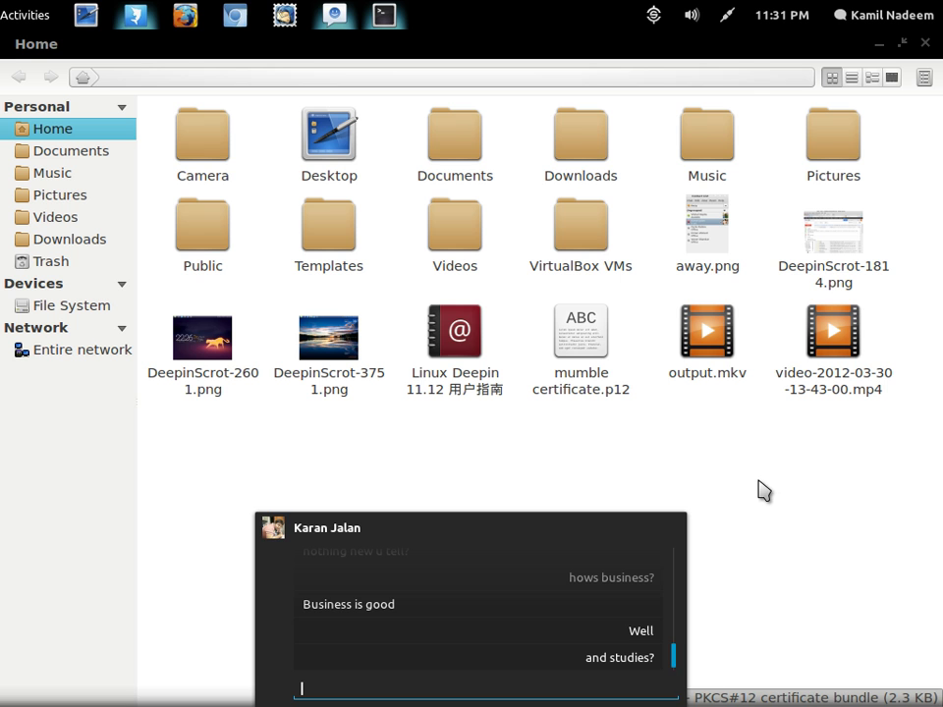
pyautogui.press('Escape')
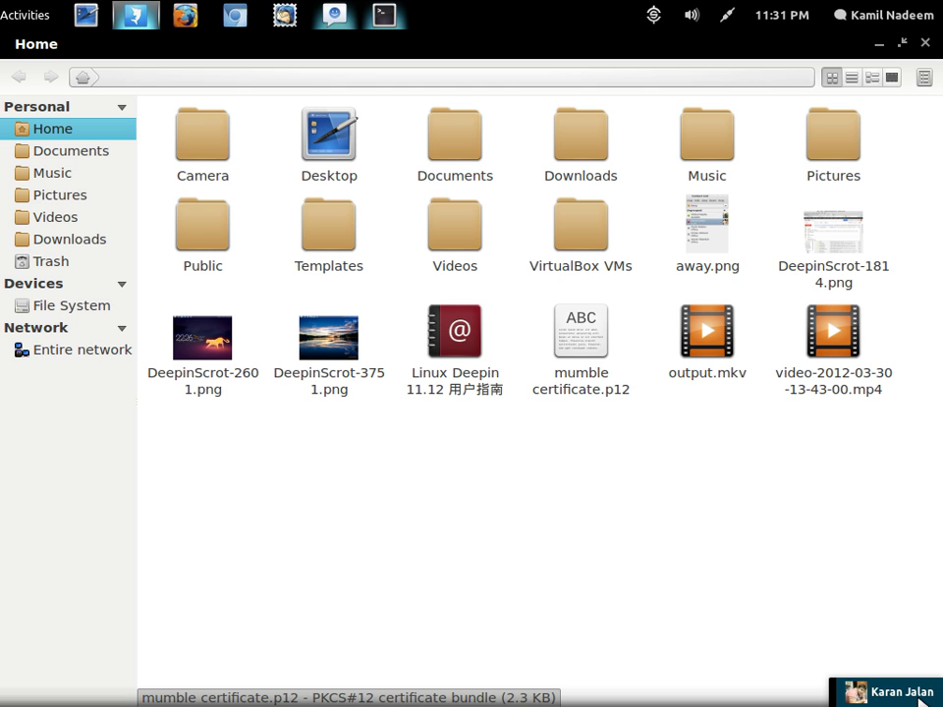
# Step: Reply 'whats with your mba college , figured it out?' from the contact's tray notification
pyautogui.click(889, 692)
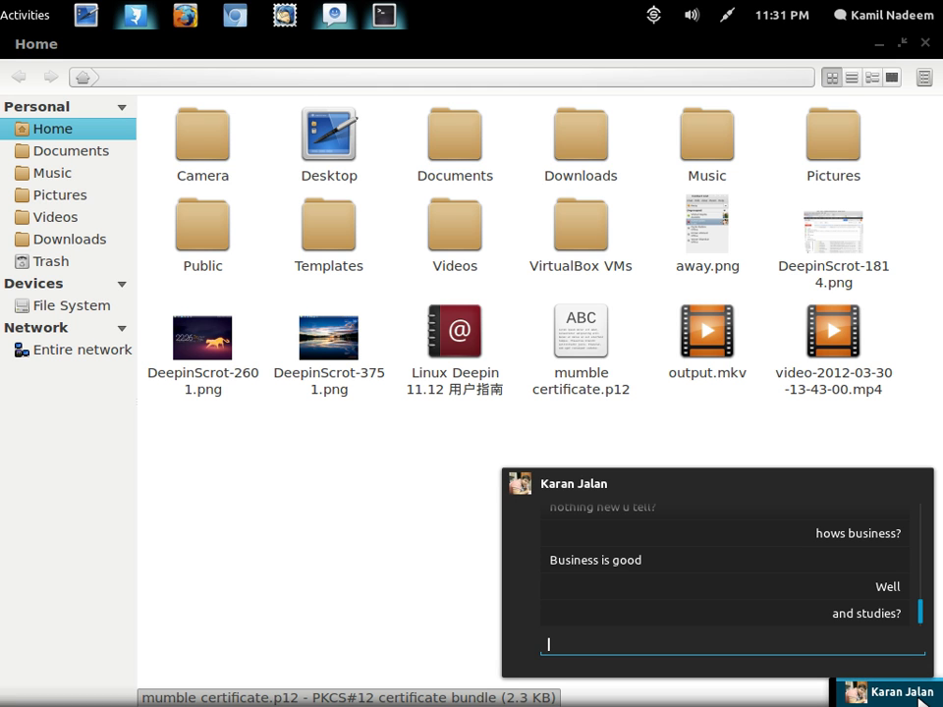
pyautogui.write('whats with ')
pyautogui.write('your ')
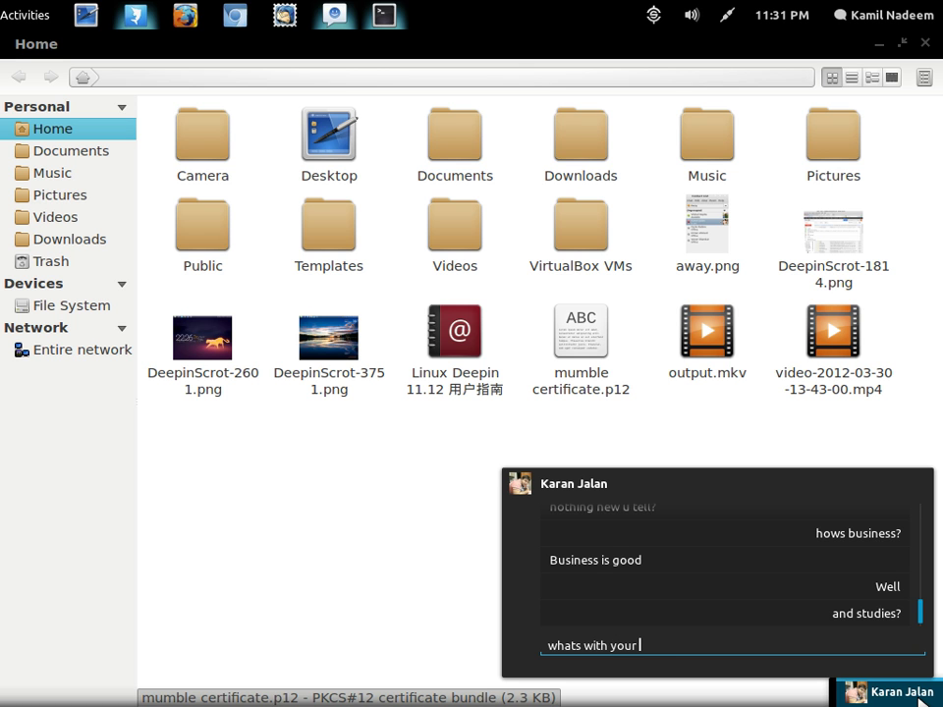
pyautogui.write('mba')
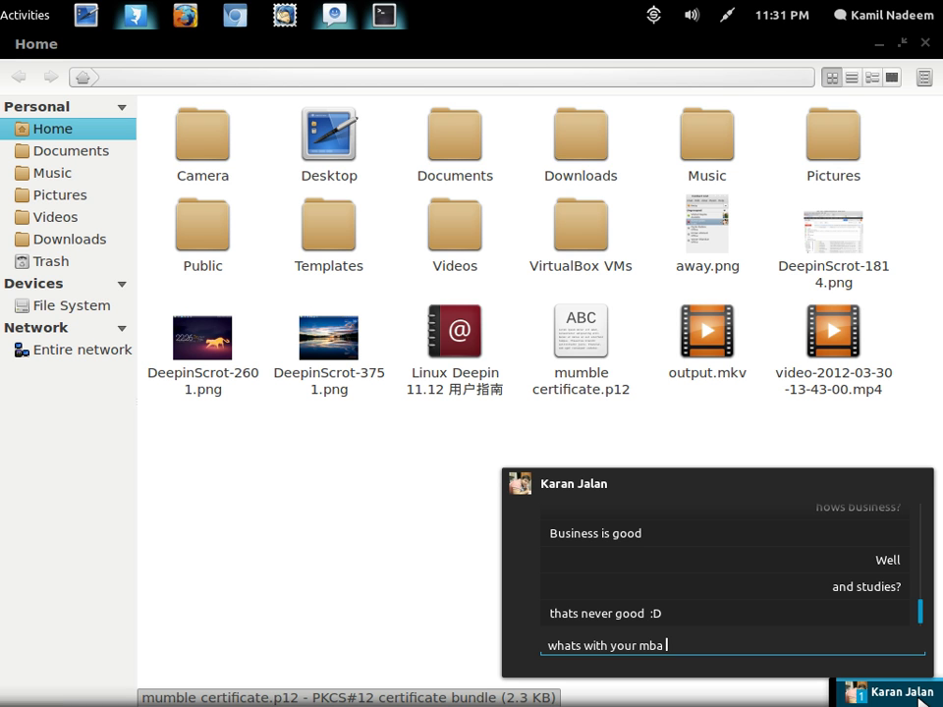
pyautogui.write(' college ')
pyautogui.write(', figured it out?')
pyautogui.press('Return')
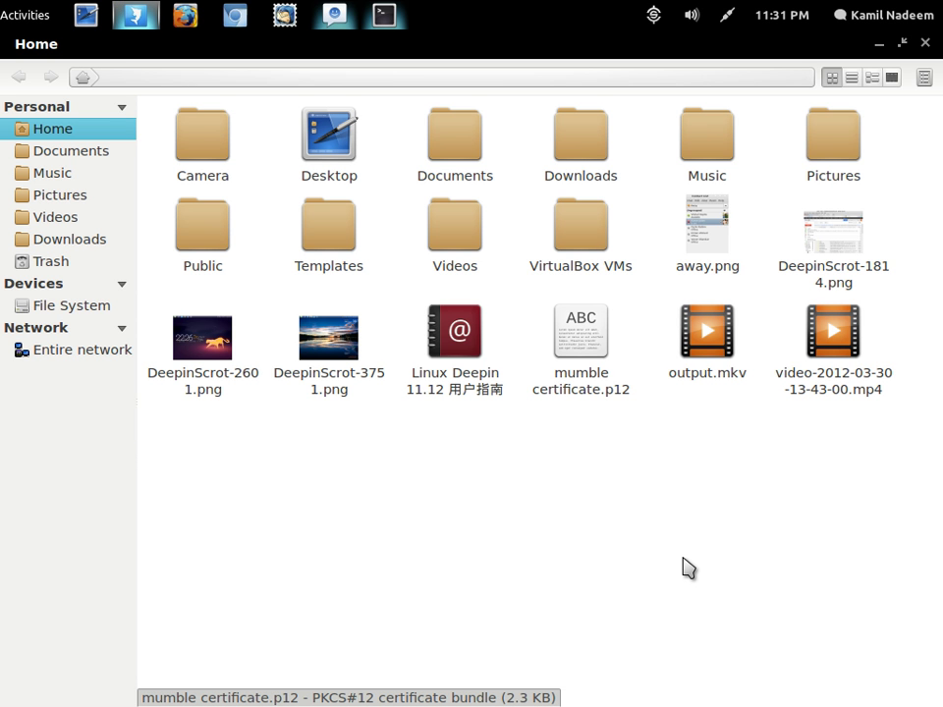
# Step: In the user menu, keep status Available and switch Notifications off
pyautogui.click(892, 11)
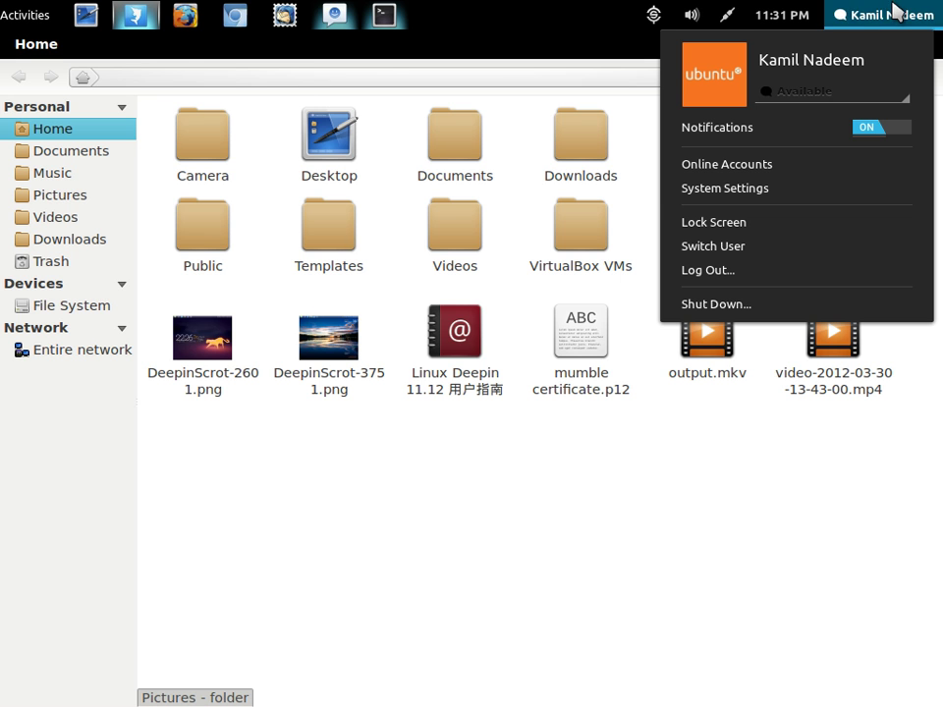
pyautogui.click(870, 96)
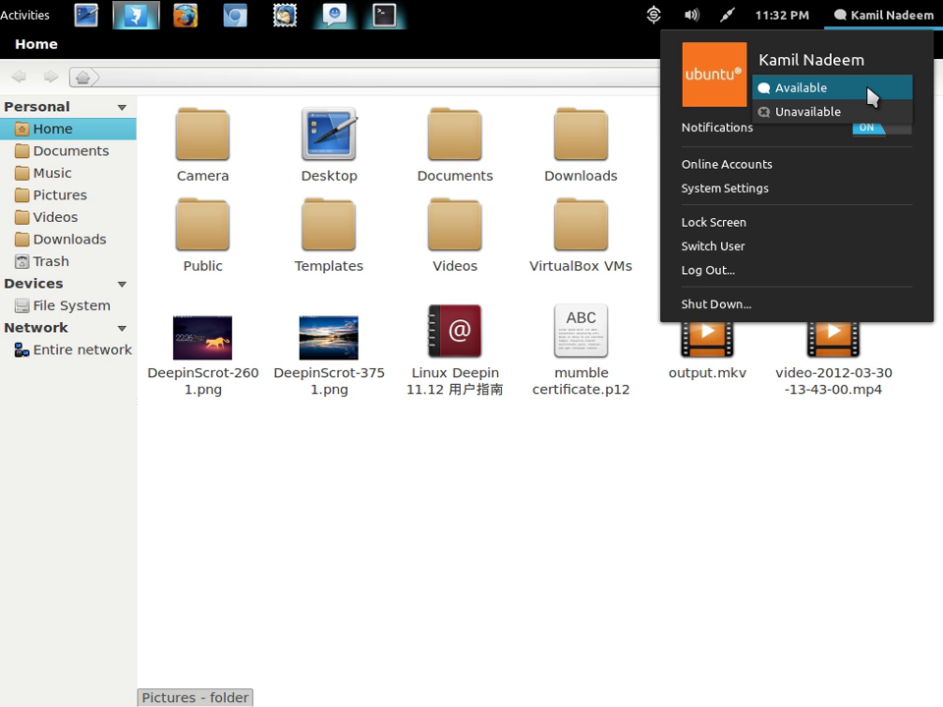
pyautogui.click(868, 88)
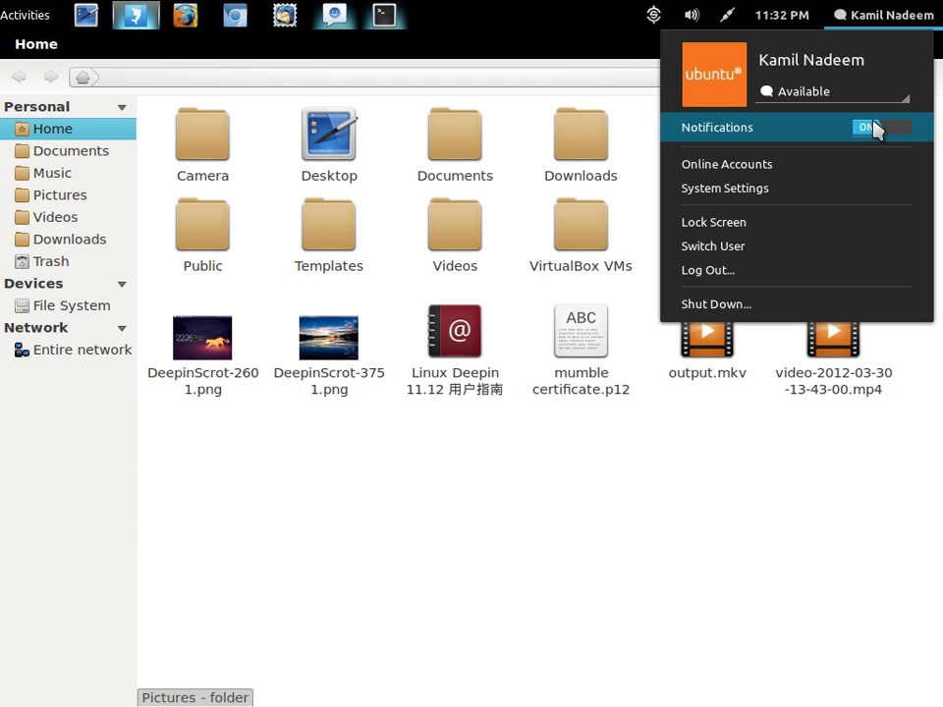
pyautogui.click(873, 128)
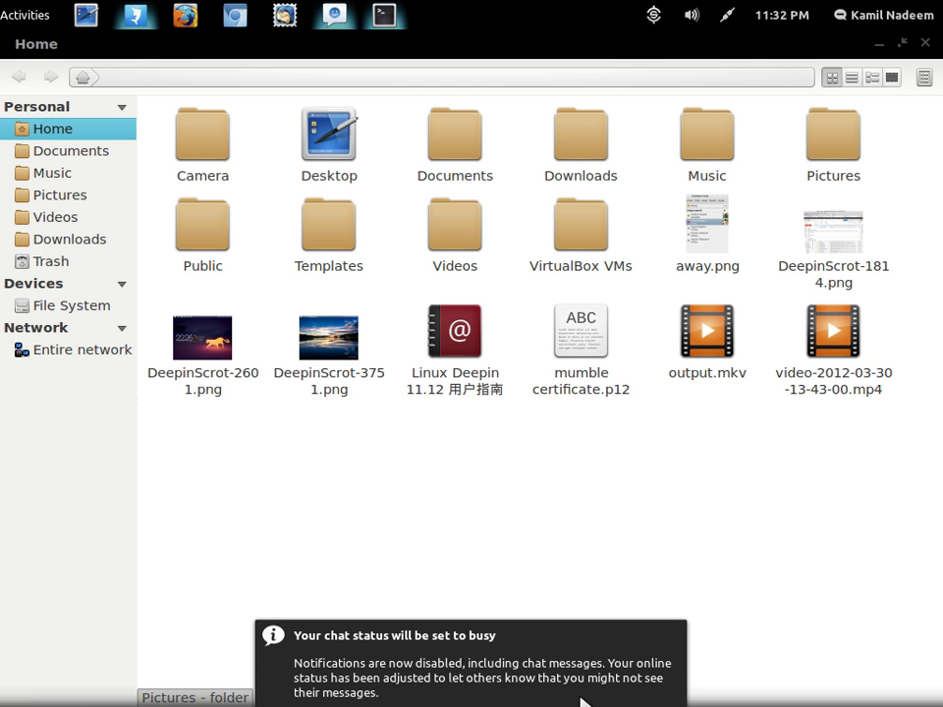
# Step: Open the contact's conversation from the contact list and send a thank-you for the demo
pyautogui.click(879, 45)
pyautogui.moveTo(335, 15)
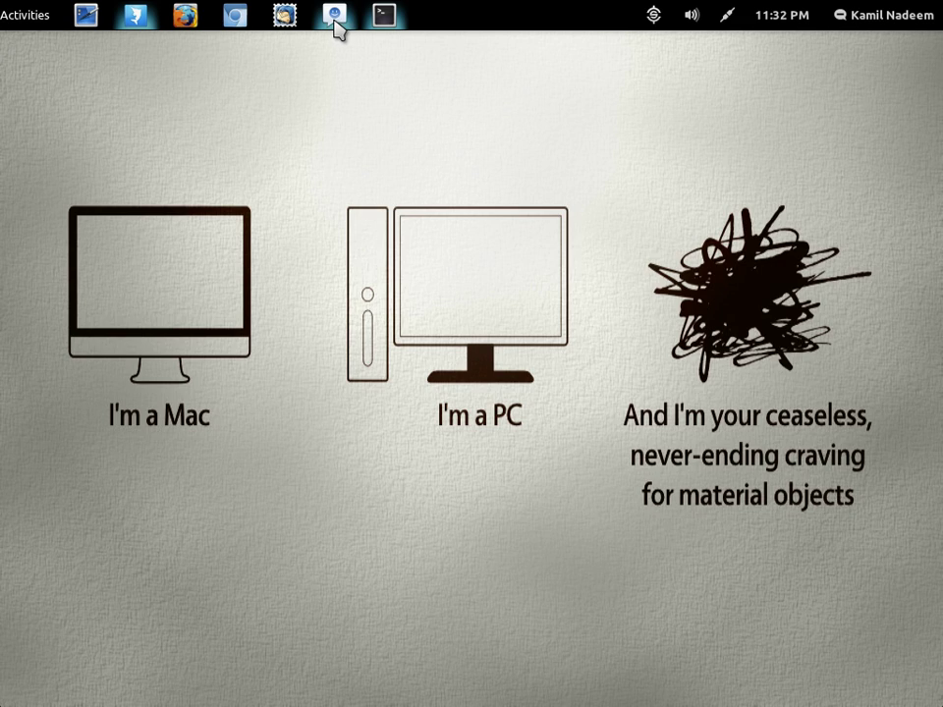
pyautogui.click(443, 177)
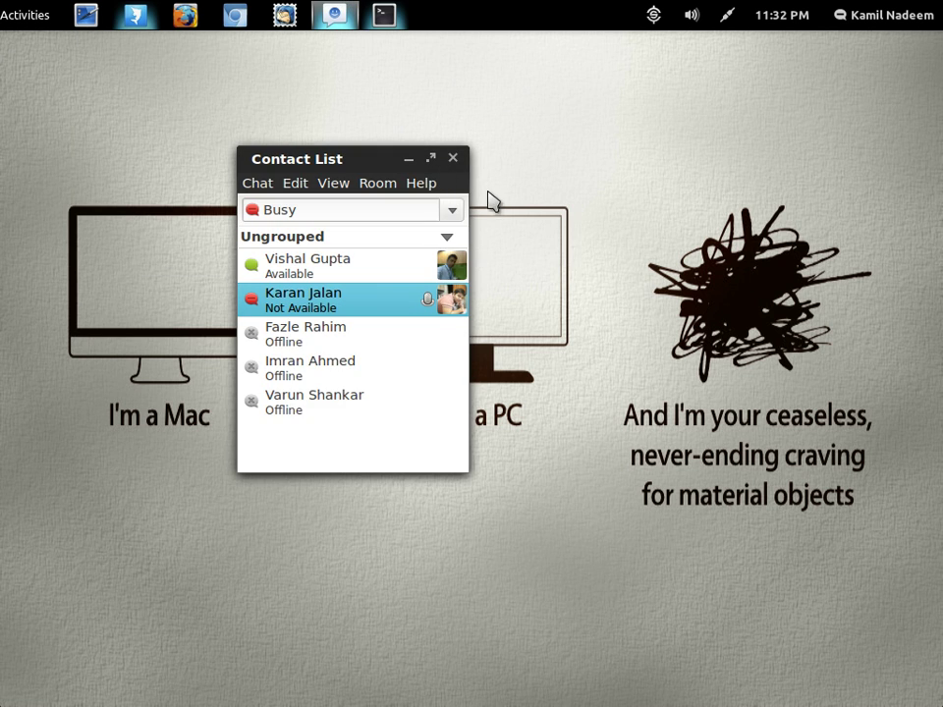
pyautogui.doubleClick(320, 303)
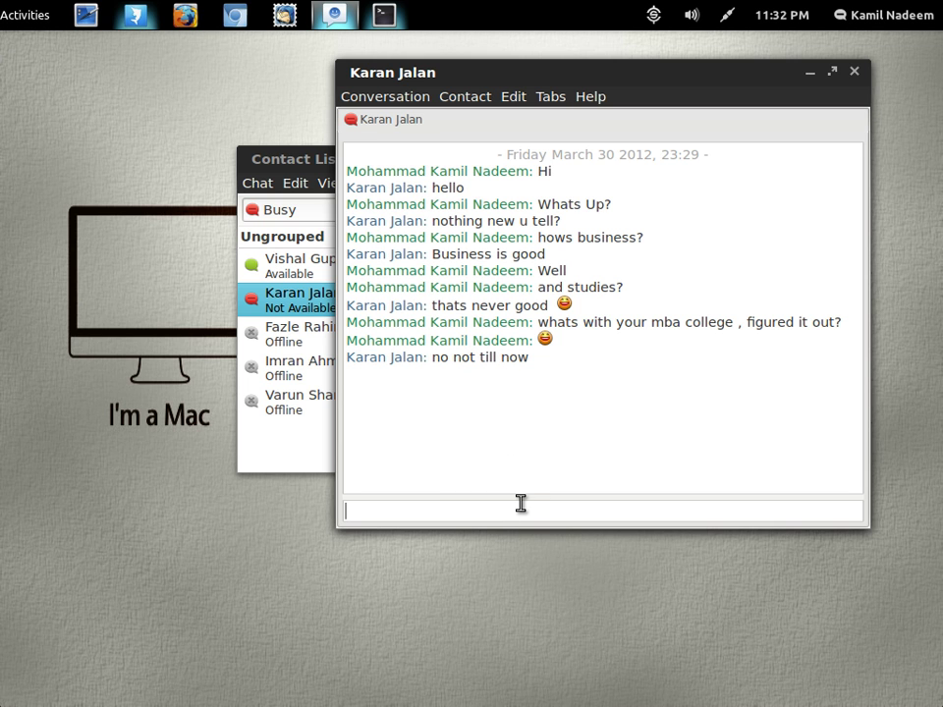
pyautogui.write('Thanks friend for the demo')
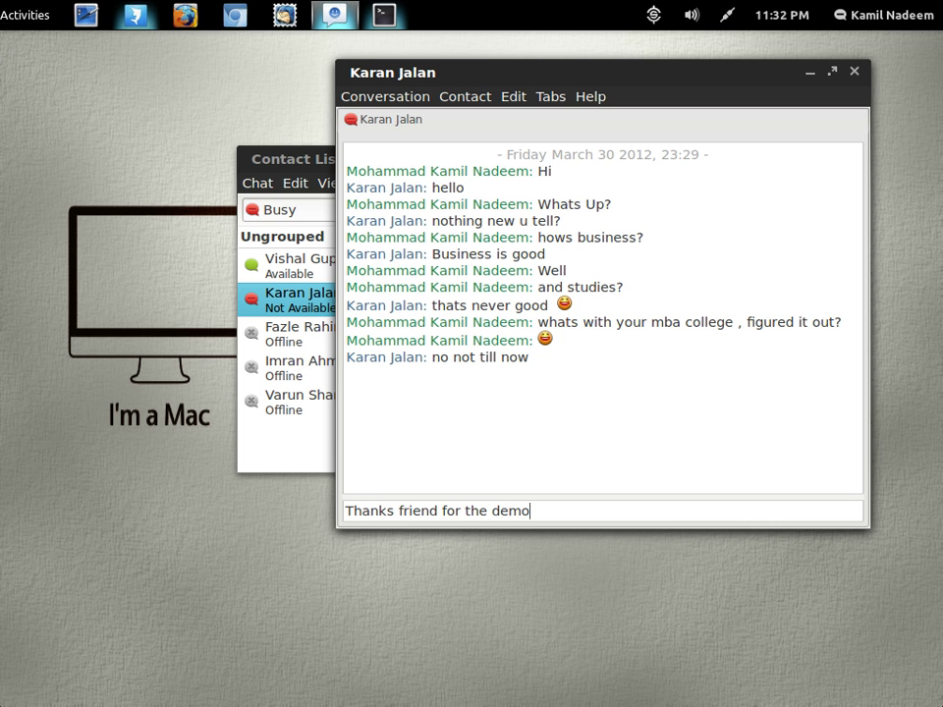
pyautogui.press('Return')
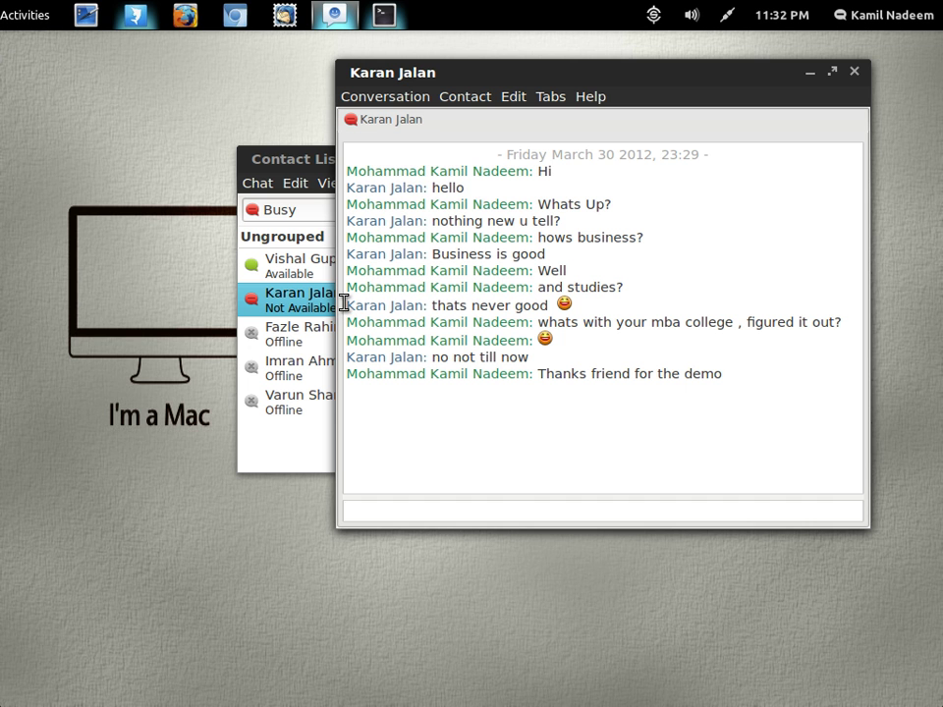
# Step: Arrange the conversation and contact list side by side, then bring the terminal forward
pyautogui.moveTo(507, 74); pyautogui.dragTo(616, 82)
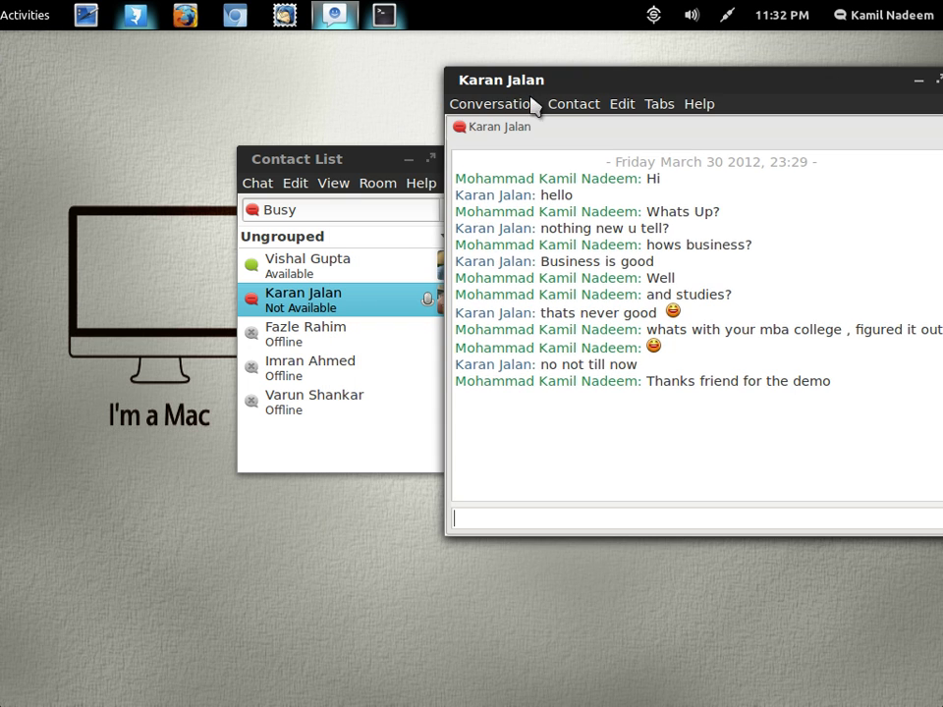
pyautogui.moveTo(313, 160); pyautogui.dragTo(237, 158)
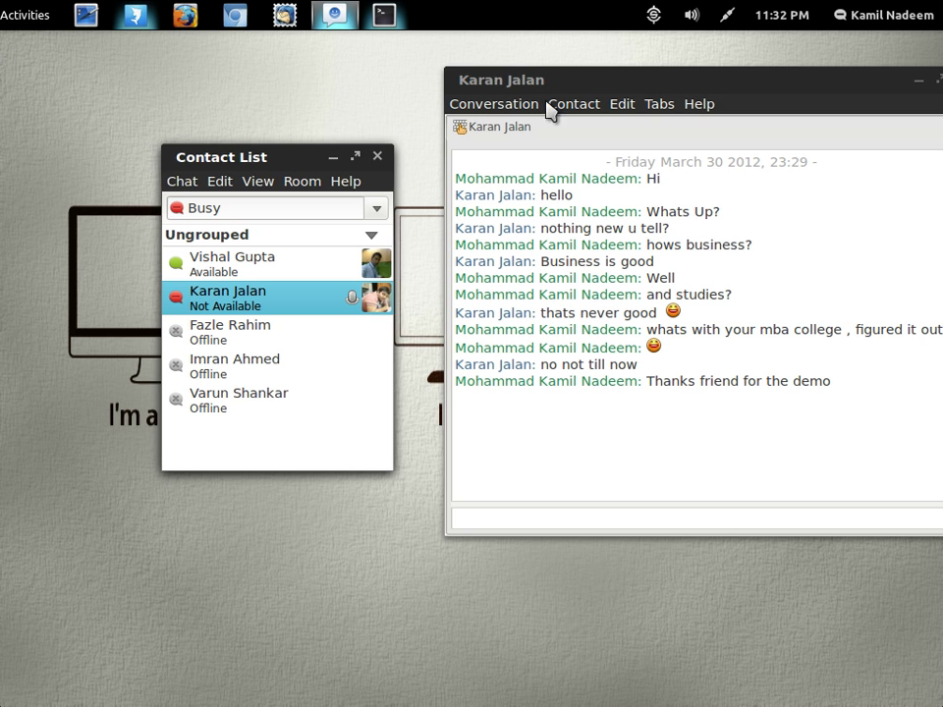
pyautogui.moveTo(520, 74); pyautogui.dragTo(471, 84)
pyautogui.moveTo(232, 154); pyautogui.dragTo(185, 139)
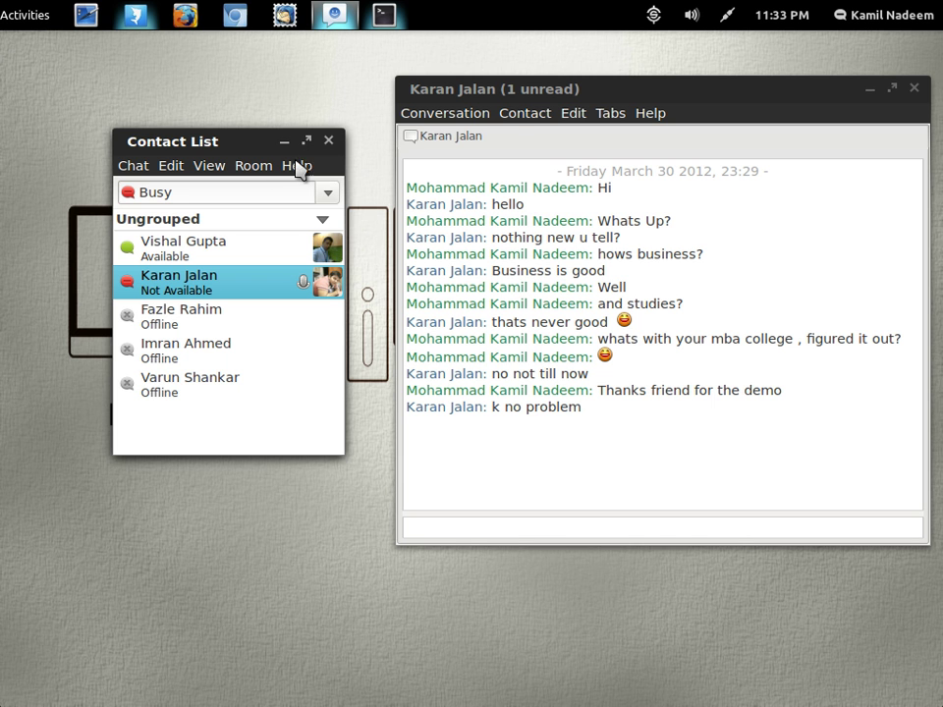
pyautogui.moveTo(383, 15)
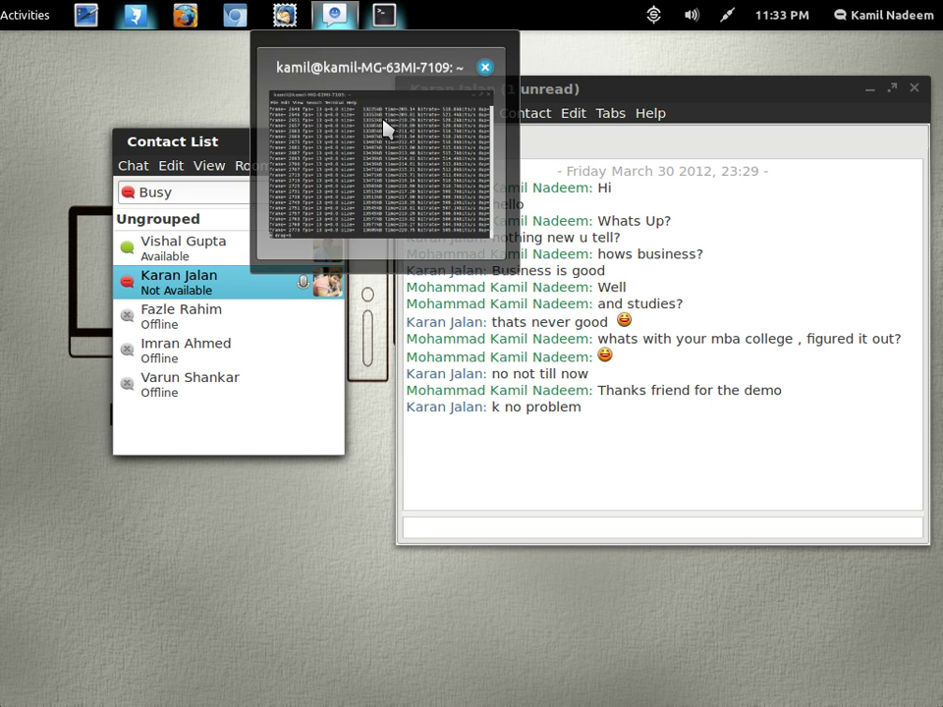
pyautogui.click(383, 129)
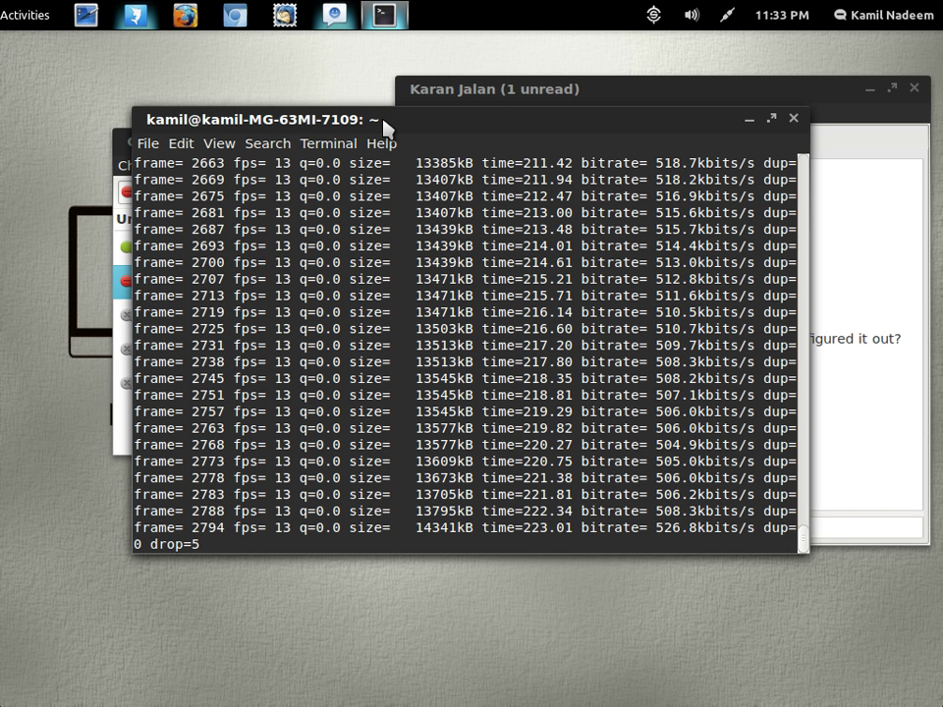